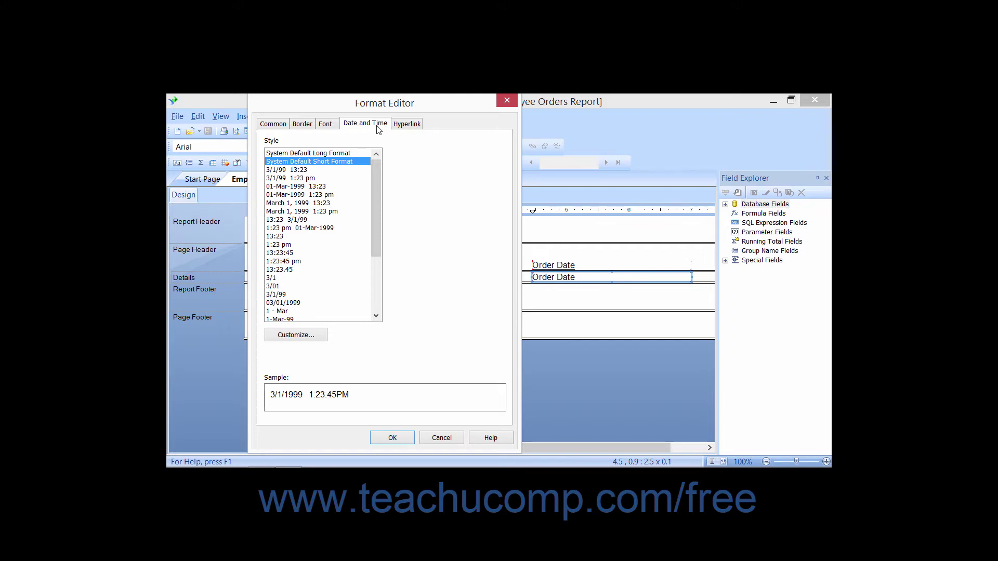
# Preview the system default long date format, then revert to the system default short format
pyautogui.click(293, 154)
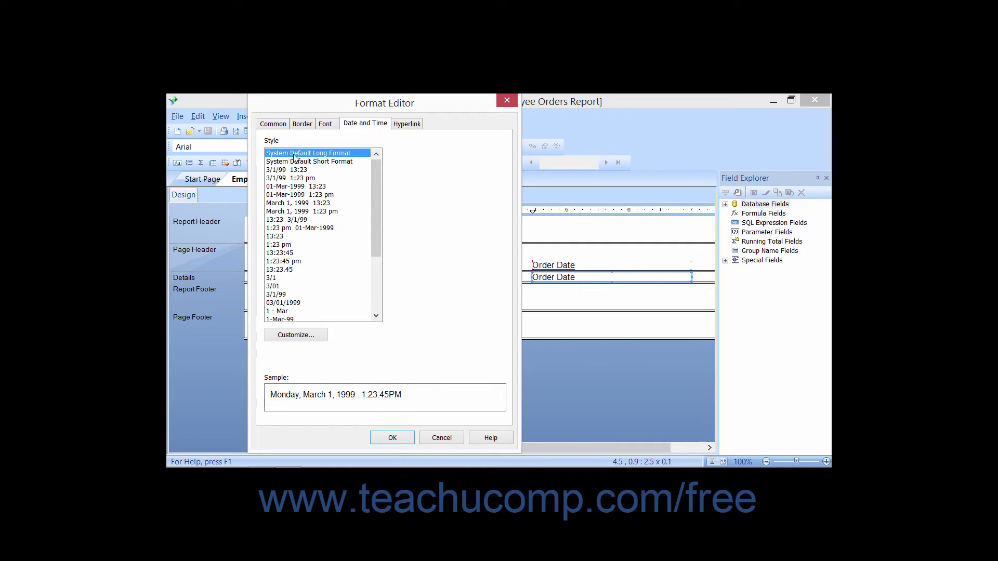
pyautogui.click(283, 376)
pyautogui.click(311, 162)
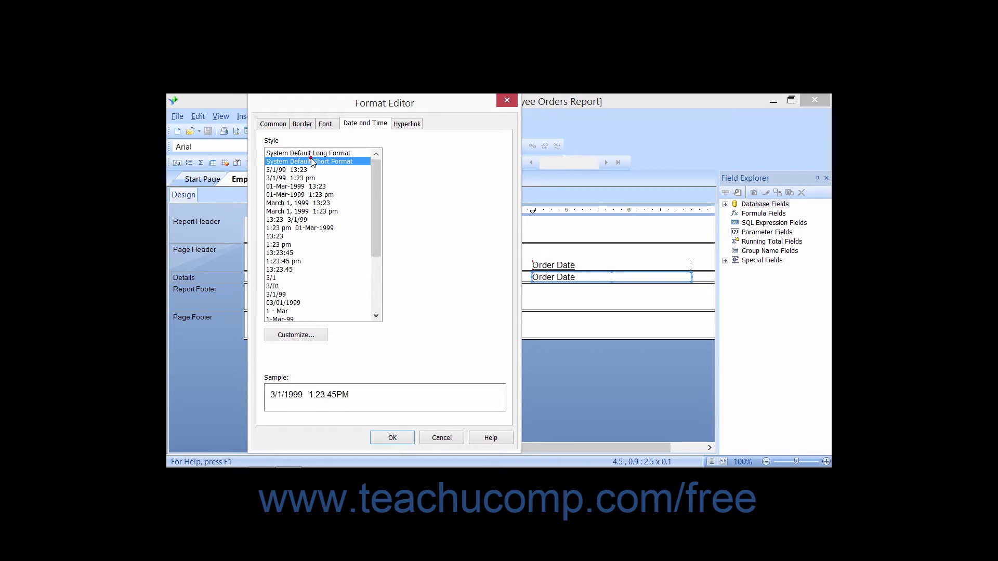
# Open Custom Style, look over the Date and Time options, and return to the date-time order settings
pyautogui.click(293, 335)
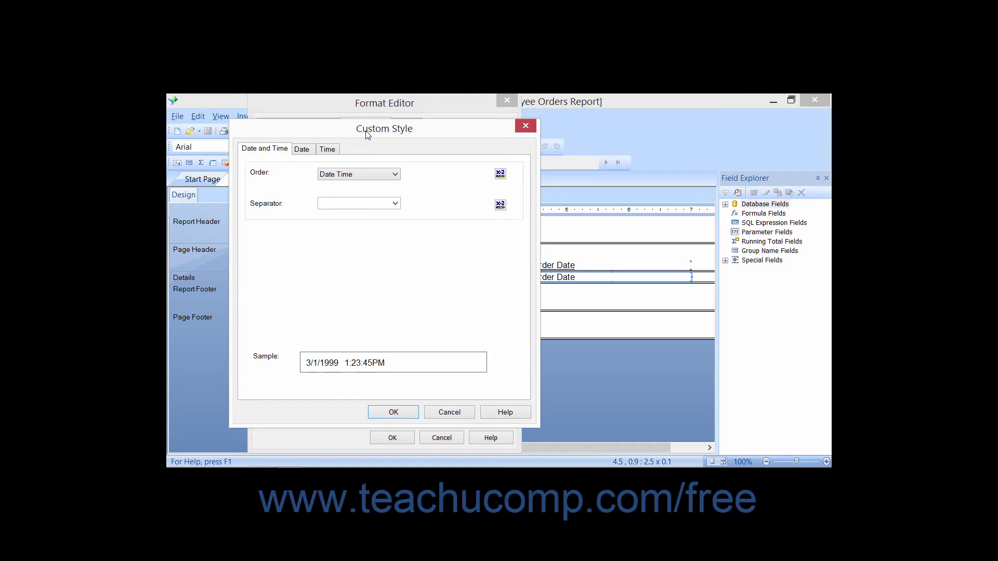
pyautogui.click(264, 151)
pyautogui.click(301, 154)
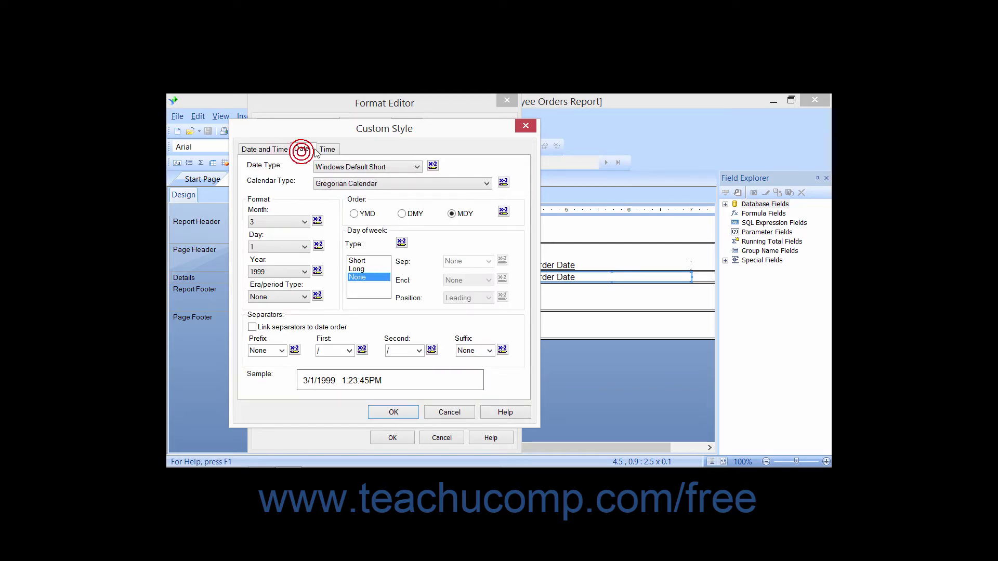
pyautogui.click(329, 150)
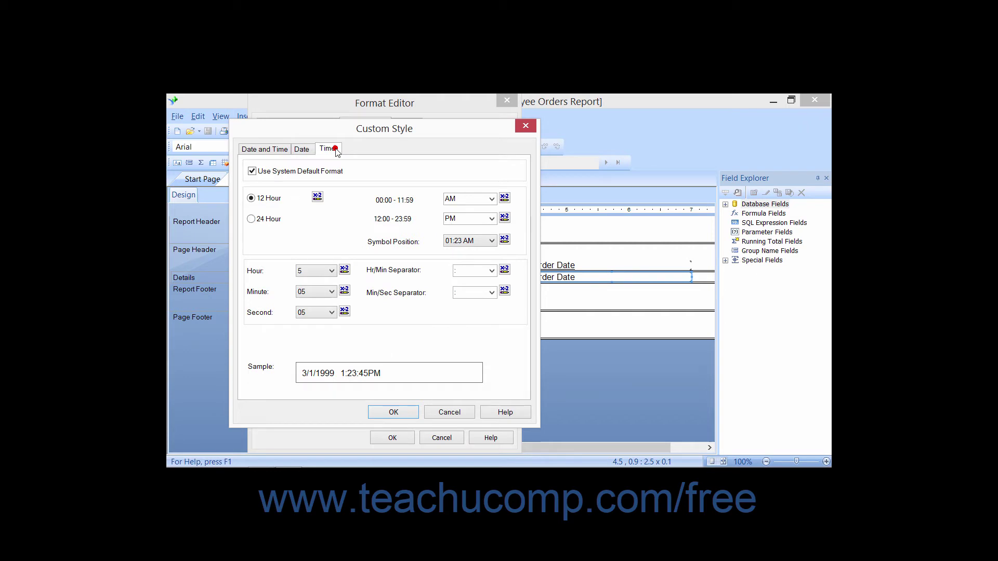
pyautogui.click(277, 154)
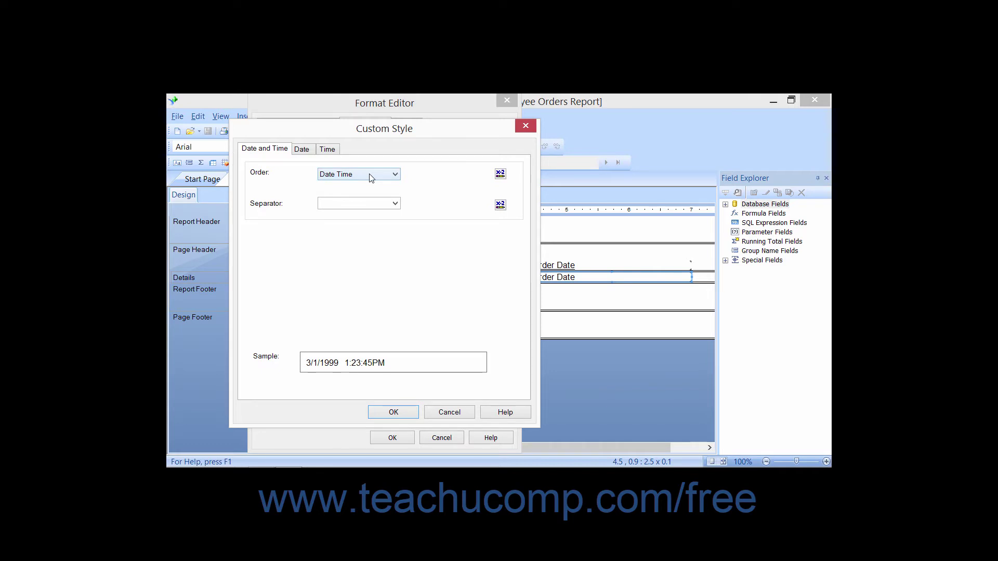
pyautogui.click(395, 174)
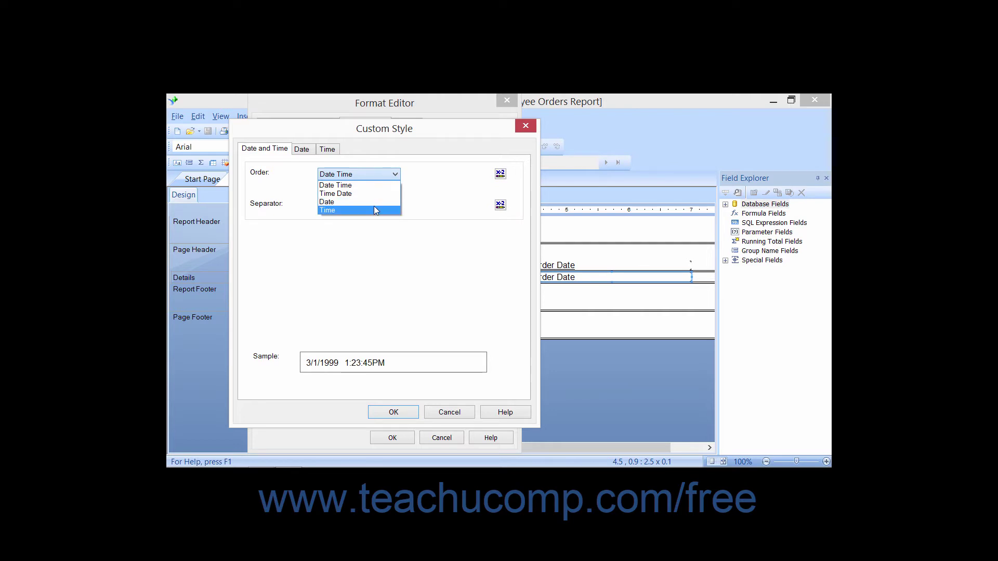
pyautogui.click(456, 165)
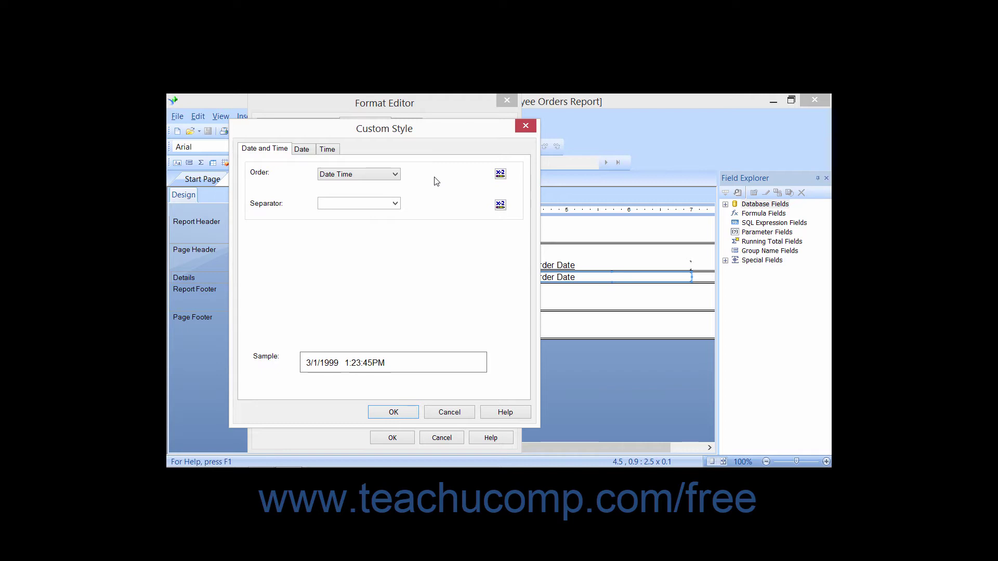
pyautogui.click(395, 204)
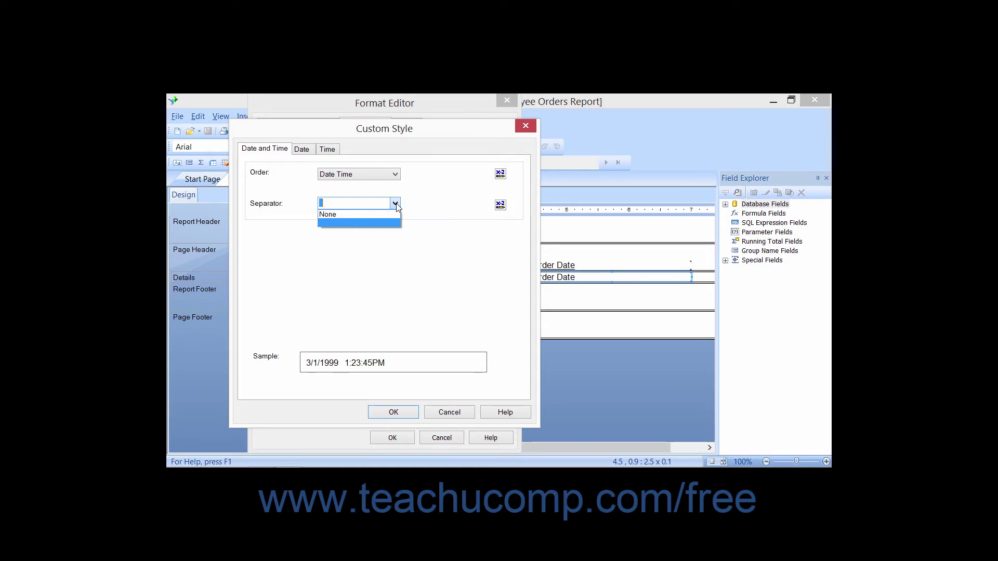
pyautogui.click(409, 204)
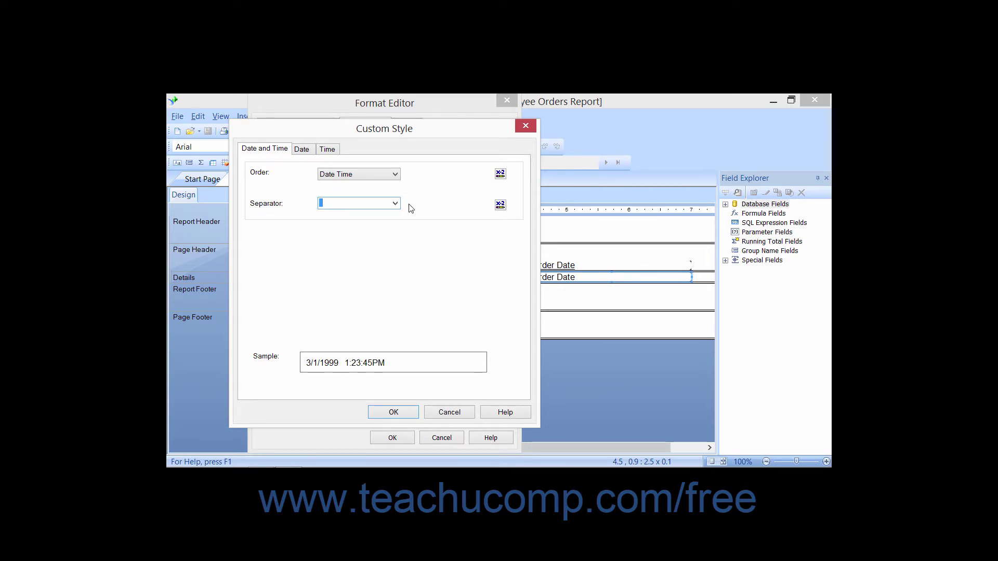
# On the Date settings, keep Windows Default Short date type and Gregorian Calendar unchanged
pyautogui.click(300, 150)
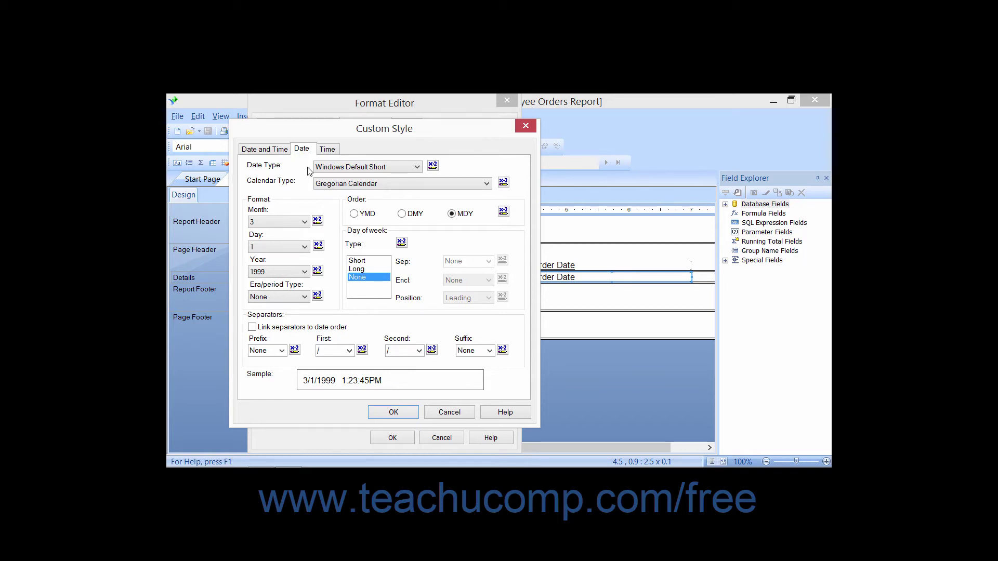
pyautogui.click(308, 171)
pyautogui.click(416, 167)
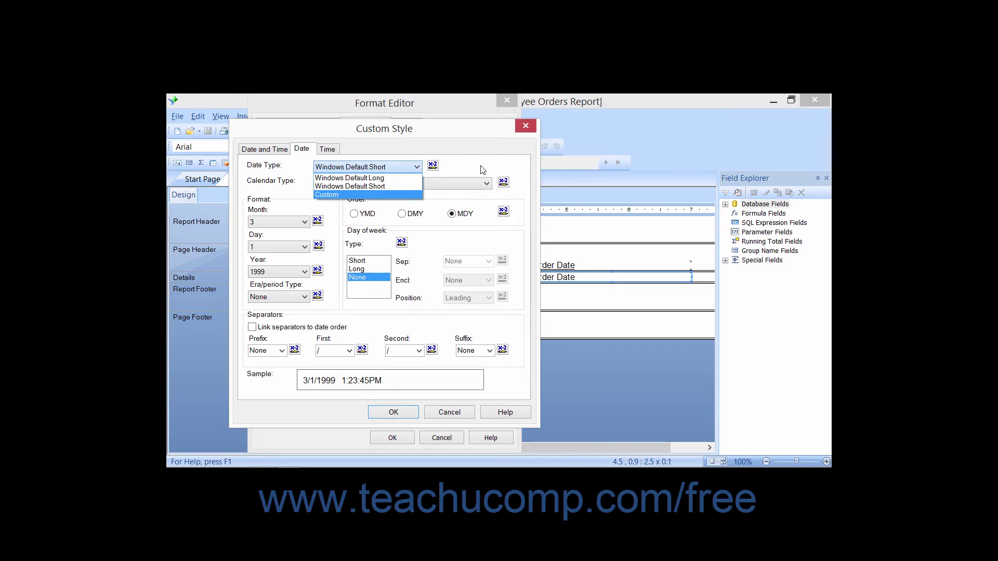
pyautogui.click(448, 174)
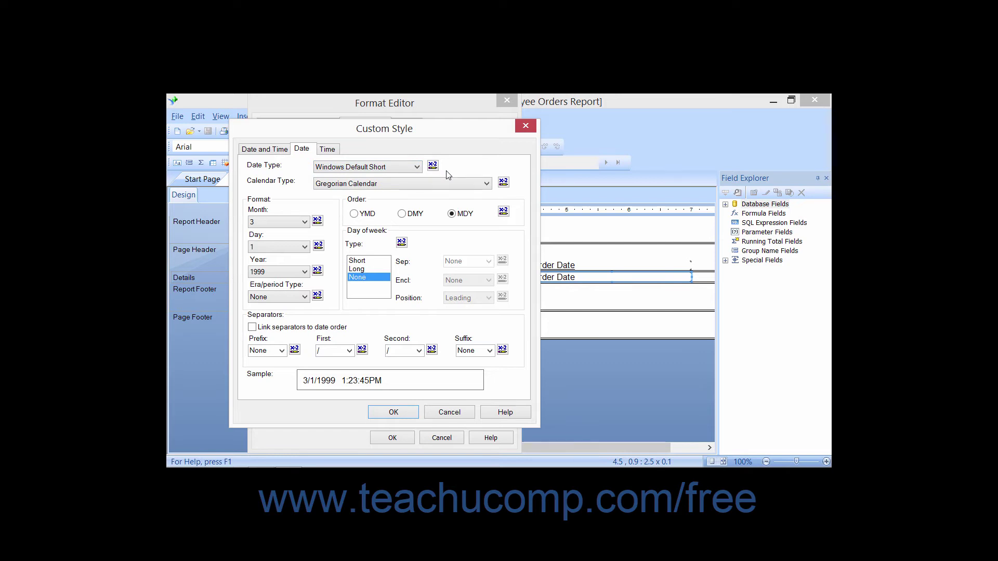
pyautogui.click(483, 184)
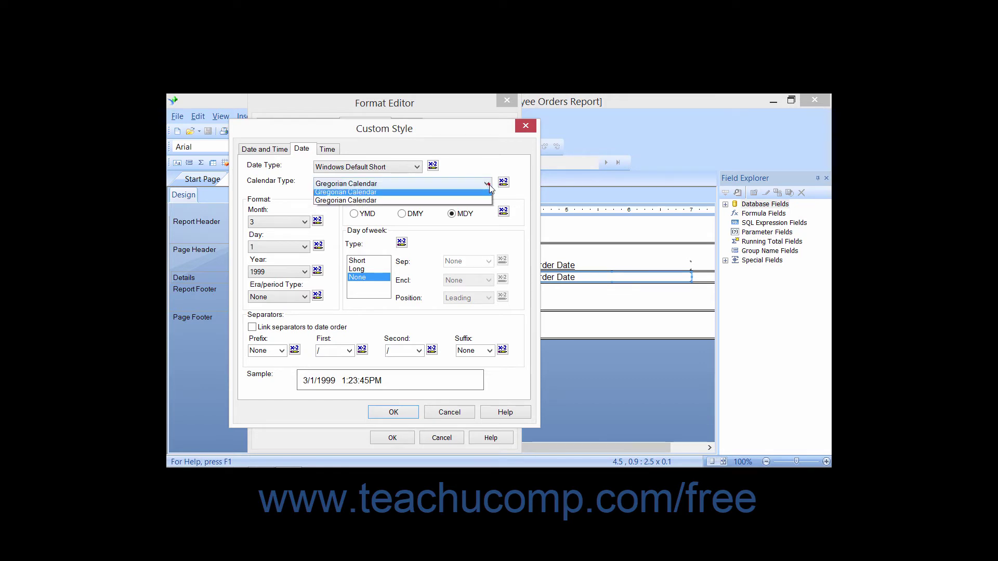
pyautogui.click(517, 188)
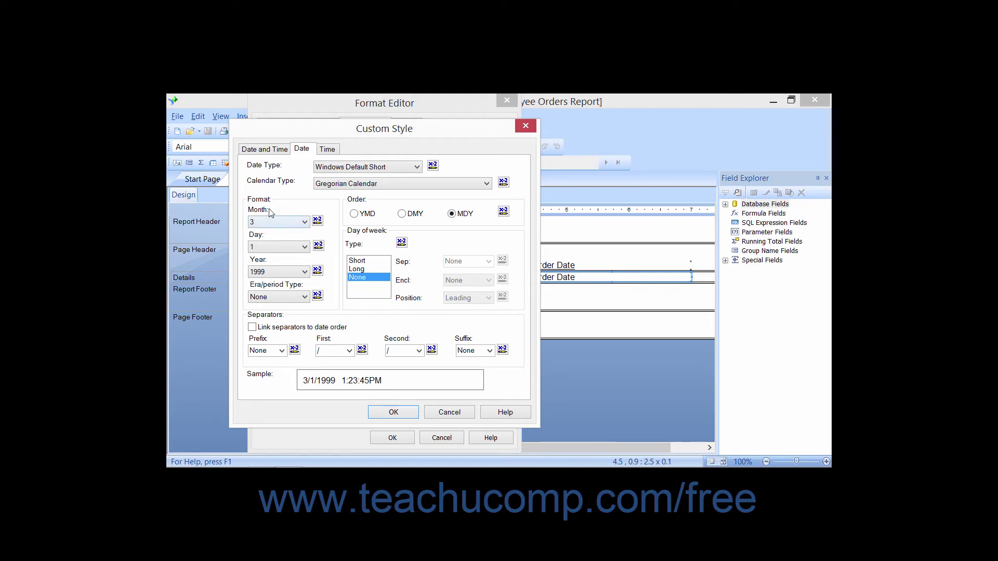
# Turn on Link separators to date order, leaving the date type as Custom
pyautogui.click(275, 237)
pyautogui.click(365, 201)
pyautogui.click(372, 235)
pyautogui.click(339, 327)
# Keep no date prefix, review the First, Second and Suffix separators, then show the Time settings
pyautogui.click(282, 352)
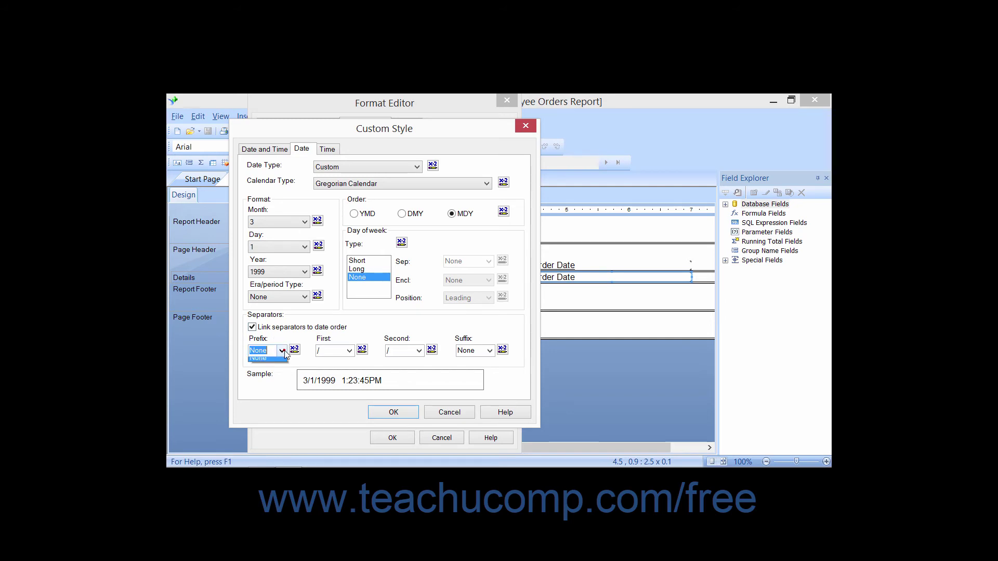
pyautogui.click(280, 340)
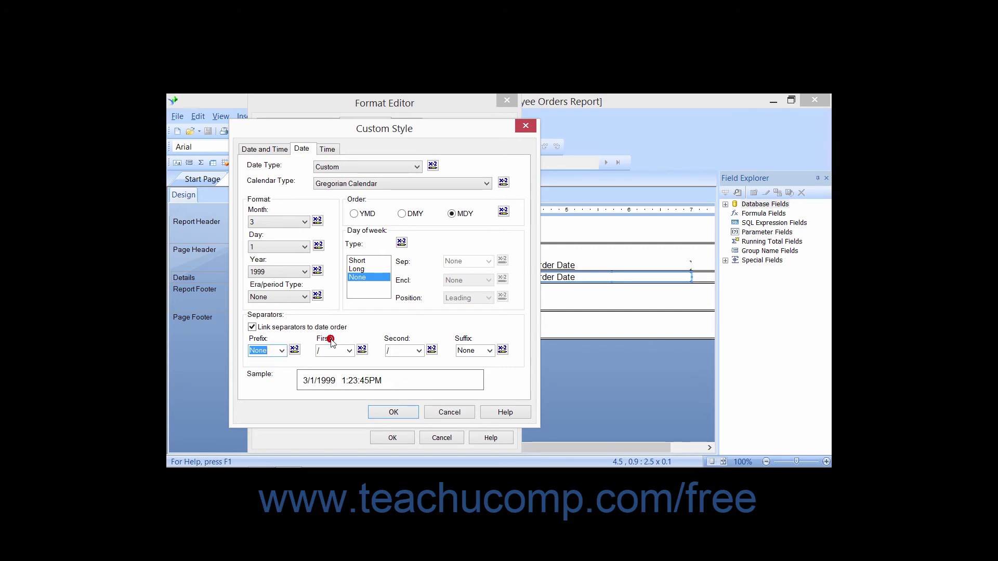
pyautogui.click(403, 338)
pyautogui.click(462, 340)
pyautogui.click(326, 149)
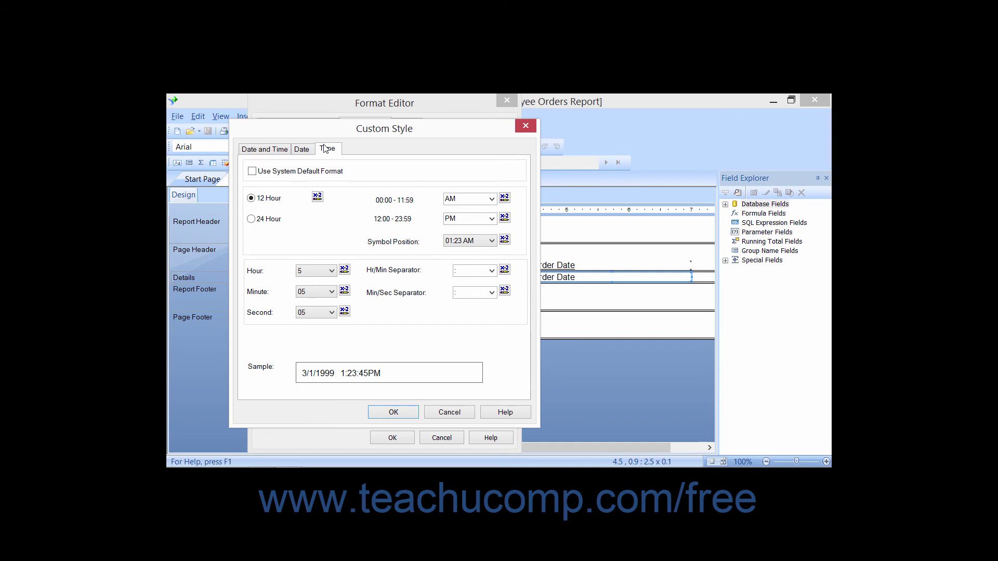
# Leave Use System Default Format off for time and confirm the Custom Style with OK
pyautogui.click(289, 174)
pyautogui.click(290, 175)
pyautogui.click(394, 413)
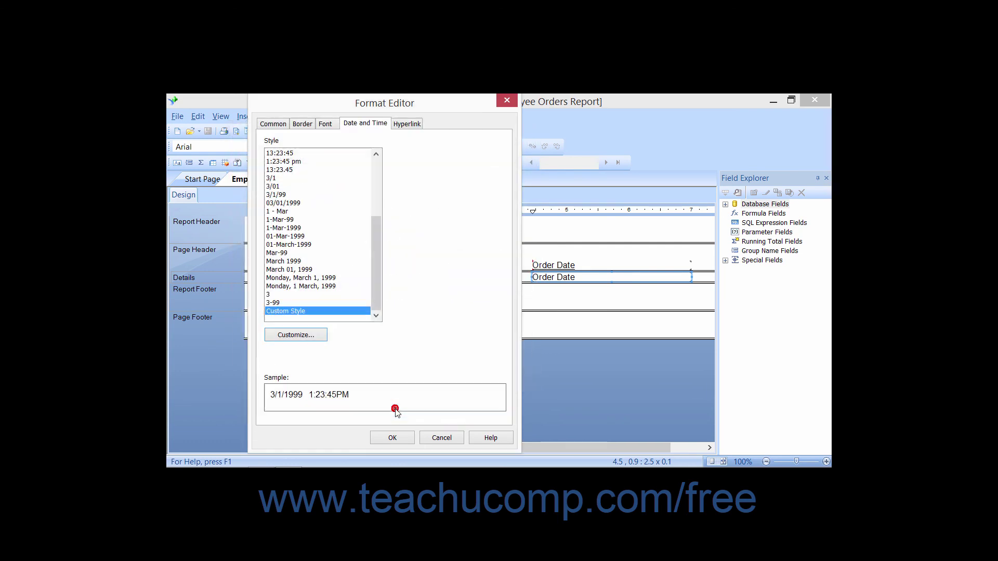